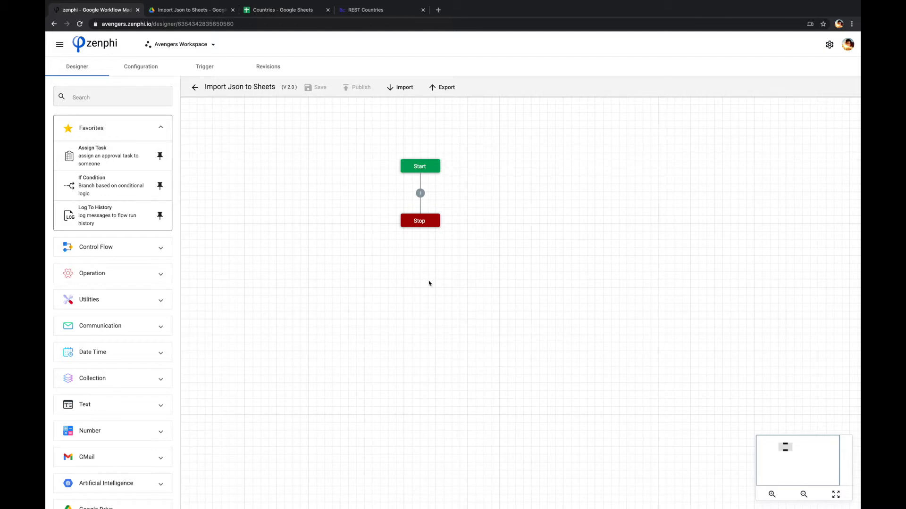
click(272, 13)
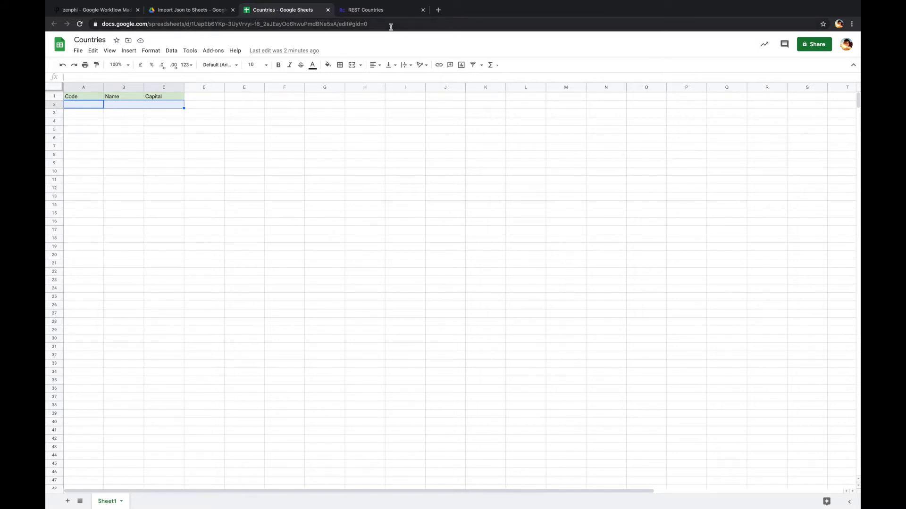
click(379, 8)
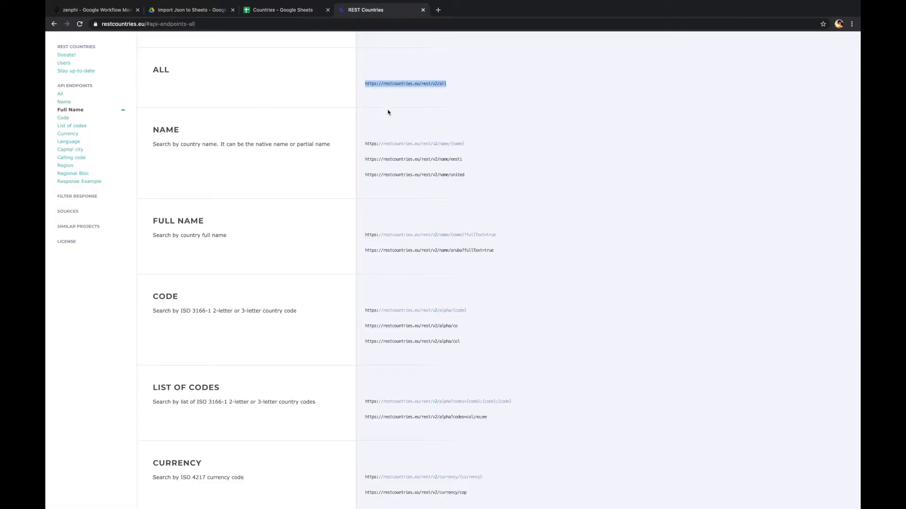
right_click(419, 87)
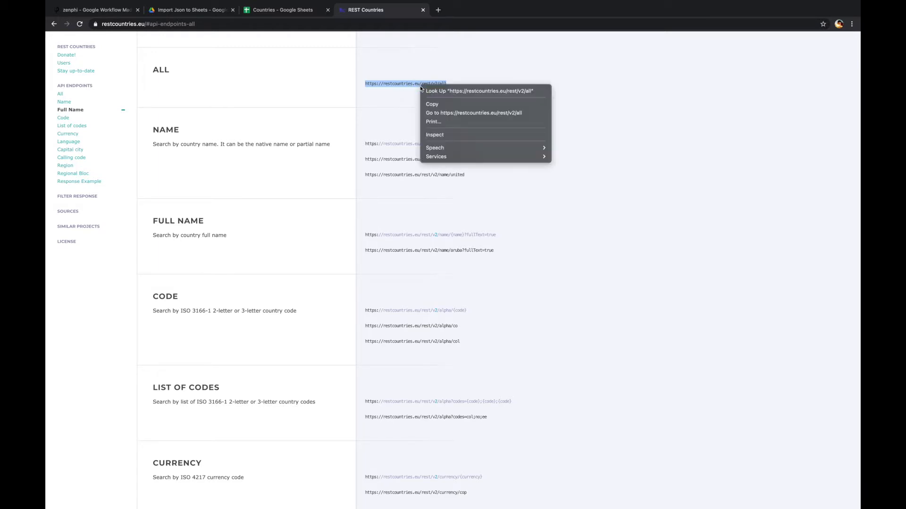
click(441, 114)
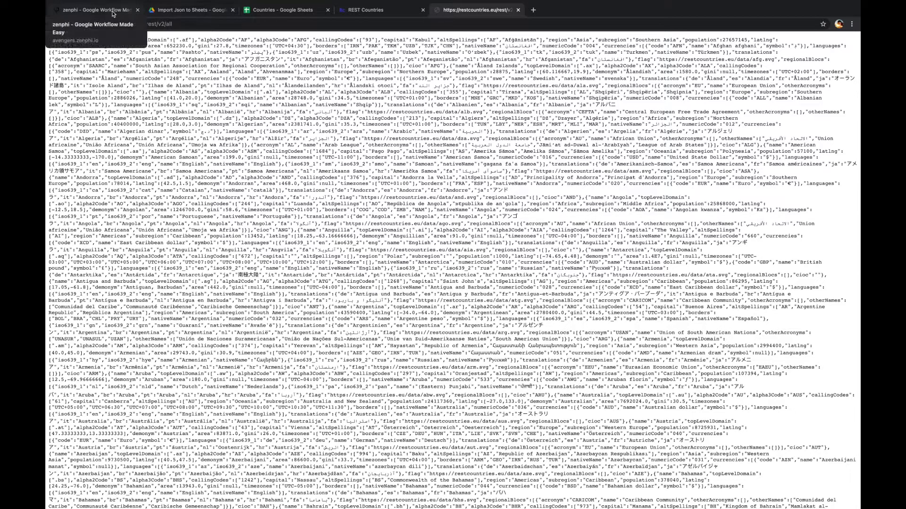
Step: Add an HTTP Call action from the Communication group between Start and Stop in the workflow
click(128, 13)
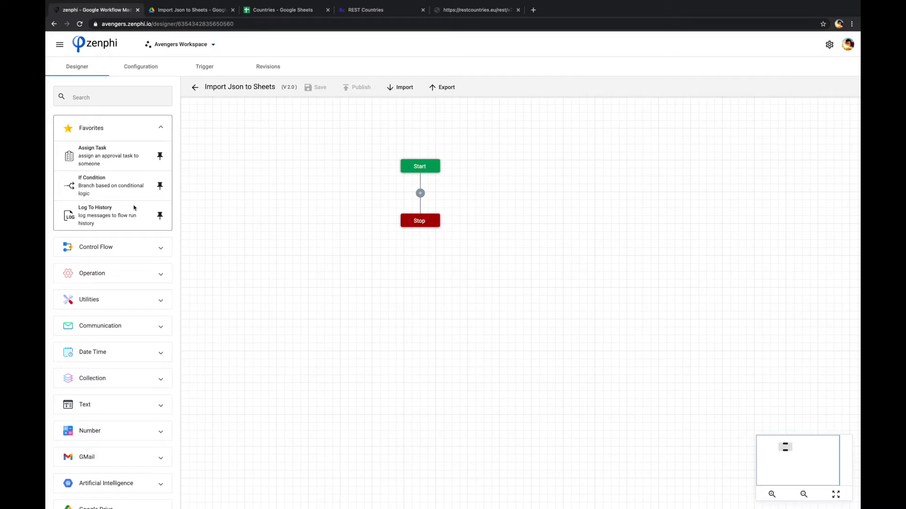
scroll(130, 253, down, 1)
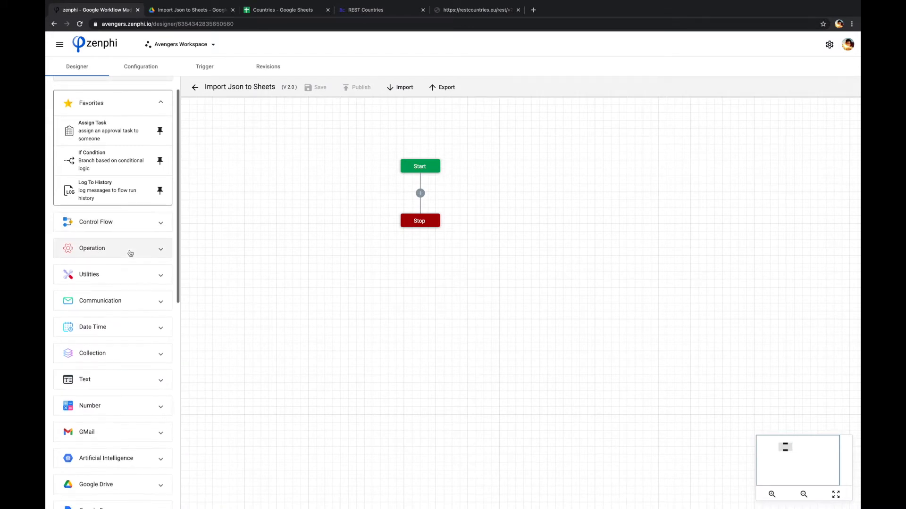
click(120, 299)
scroll(118, 297, down, 2)
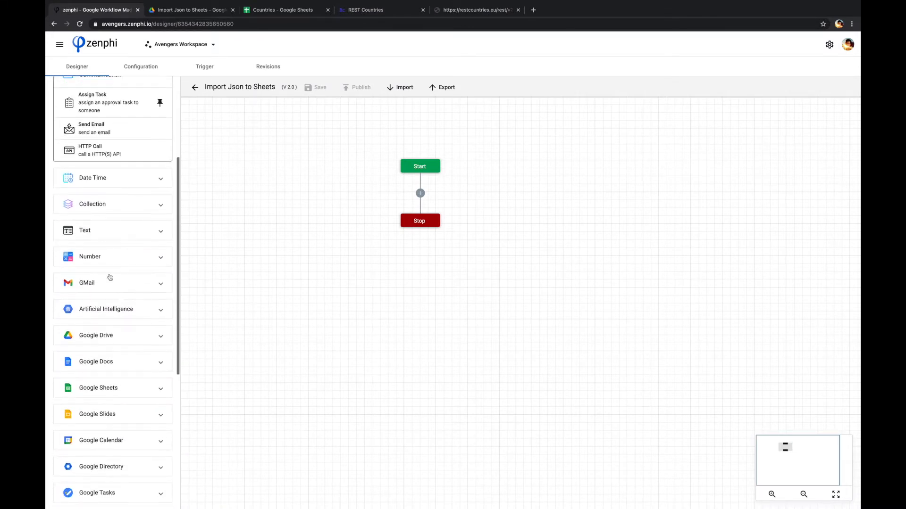
drag(98, 182, 422, 194)
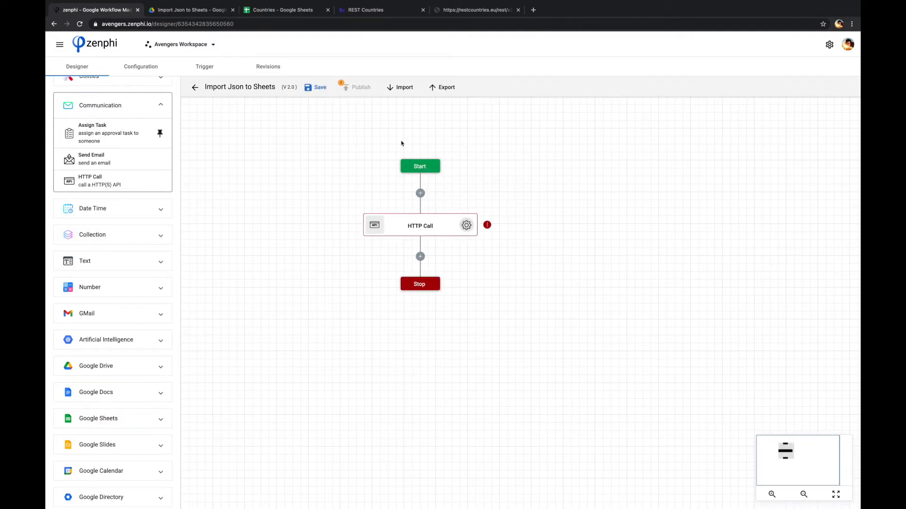
Step: Copy the endpoint URL from the API tab and paste it as the HTTP Call's API Url
click(452, 11)
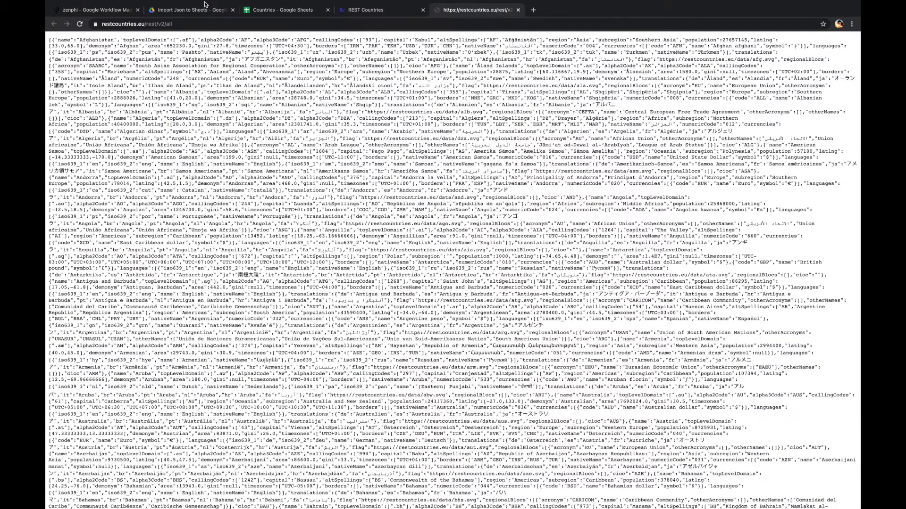
click(168, 25)
key(ctrl+c)
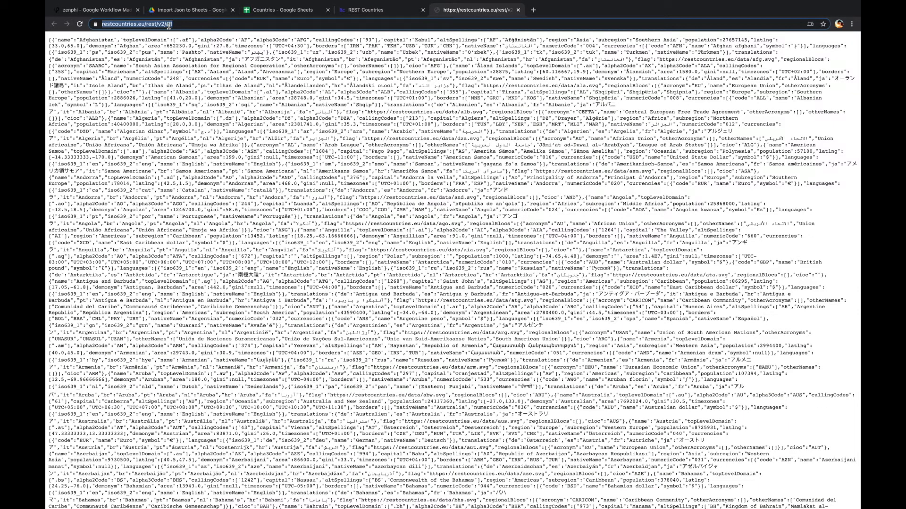
click(102, 11)
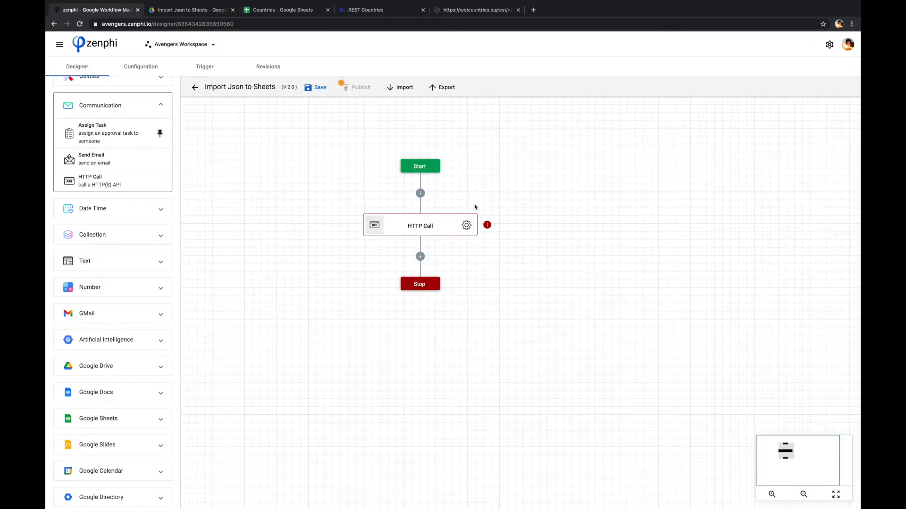
click(466, 225)
click(718, 174)
key(ctrl+v)
Step: Rename the HTTP Call action to Get Countries and close its settings
double_click(705, 146)
triple_click(707, 145)
text(Get)
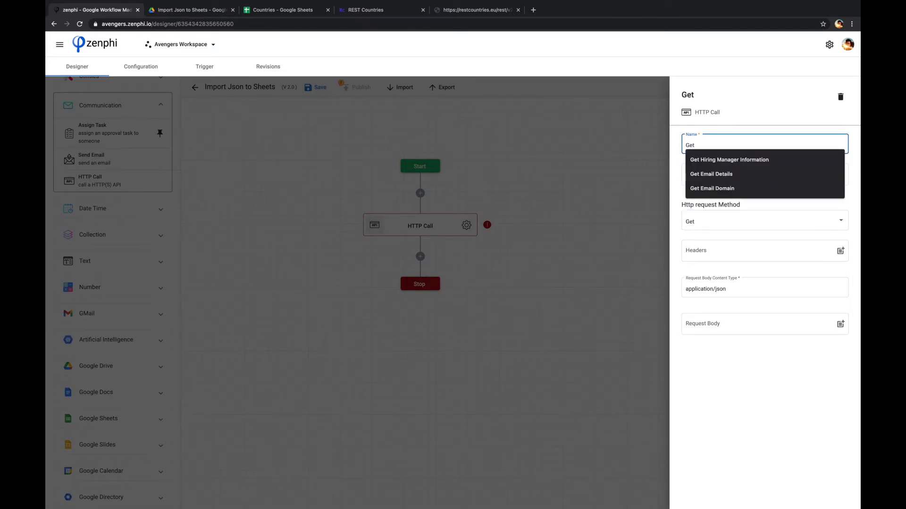
text( Countries)
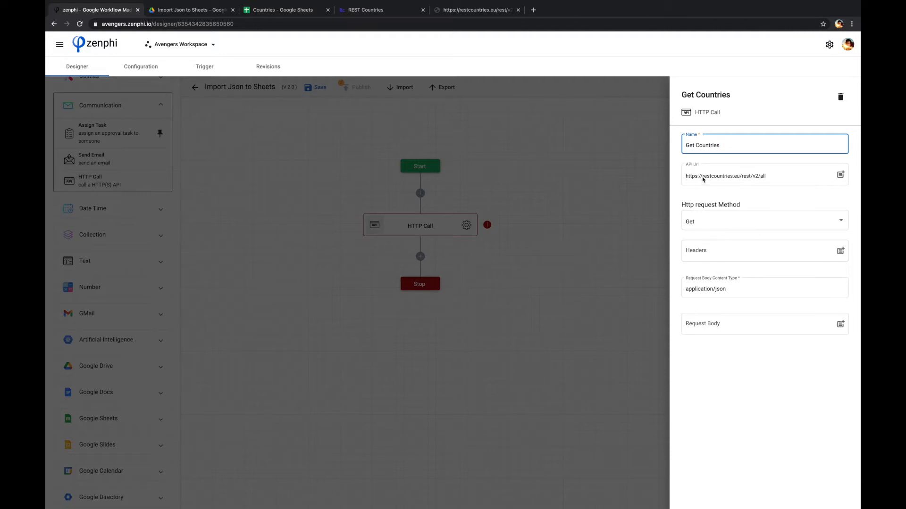
click(460, 12)
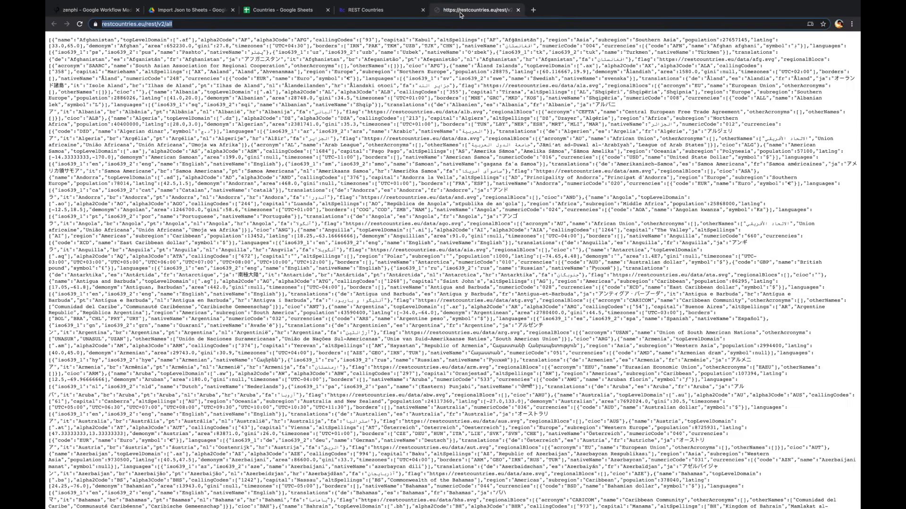
click(115, 14)
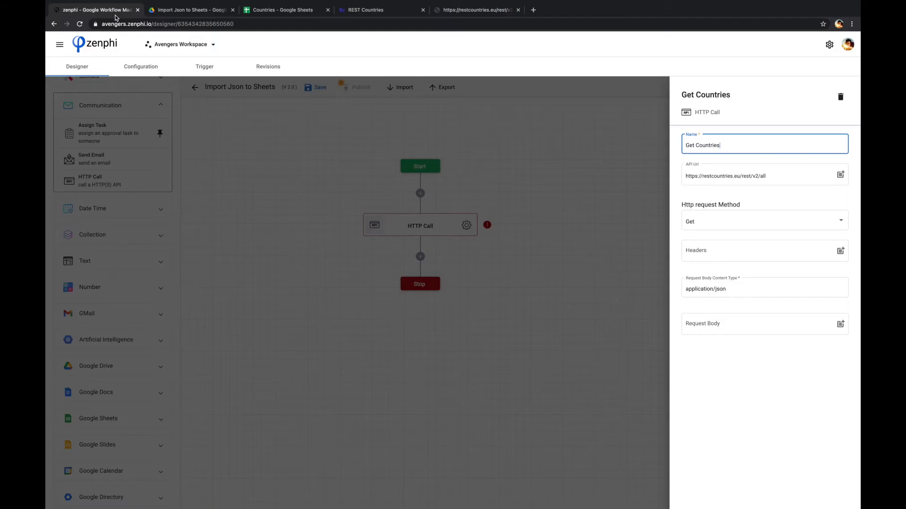
click(290, 177)
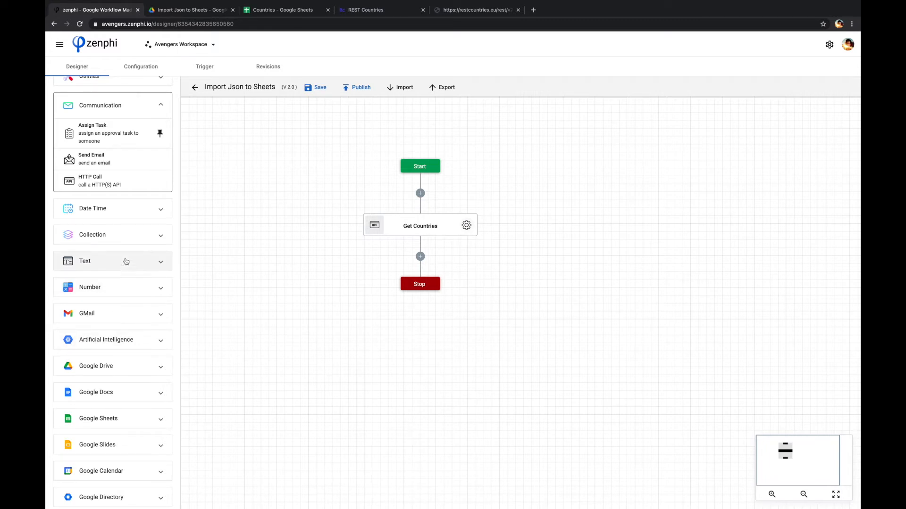
Step: Add a Parse Json action from Utilities after Get Countries and open its settings
scroll(127, 183, up, 2)
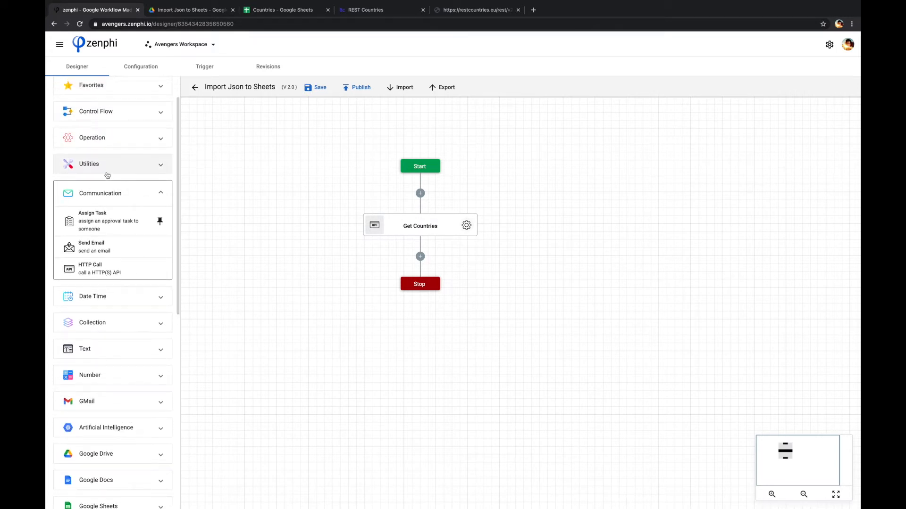
click(108, 174)
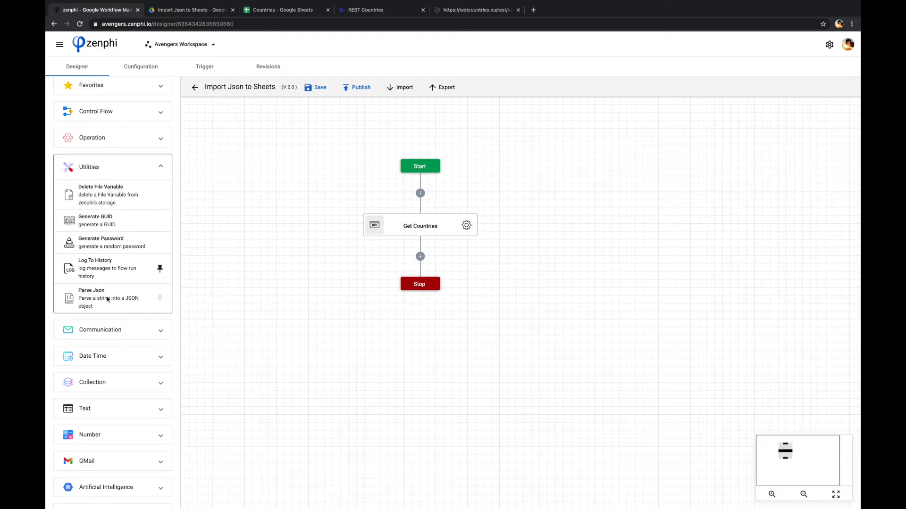
drag(108, 299, 420, 258)
click(466, 289)
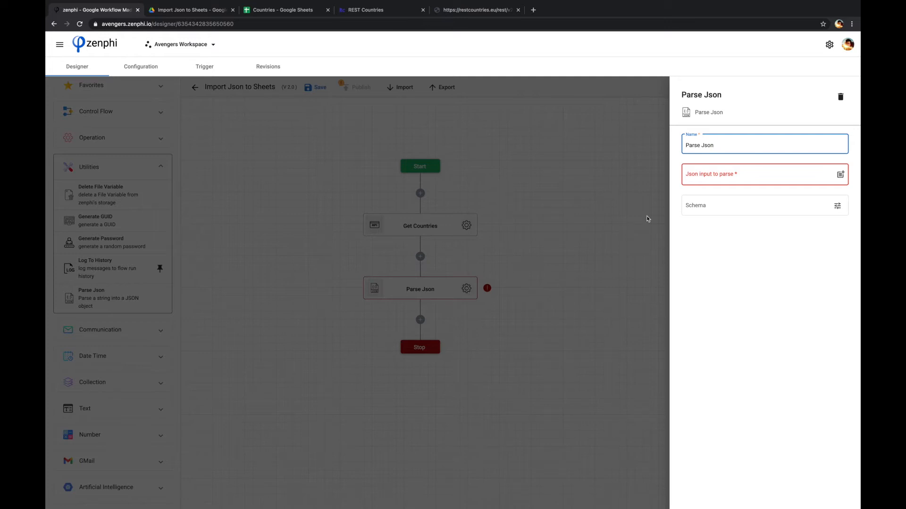
Step: Set the Json input to parse to the Body token of Get Countries
click(840, 177)
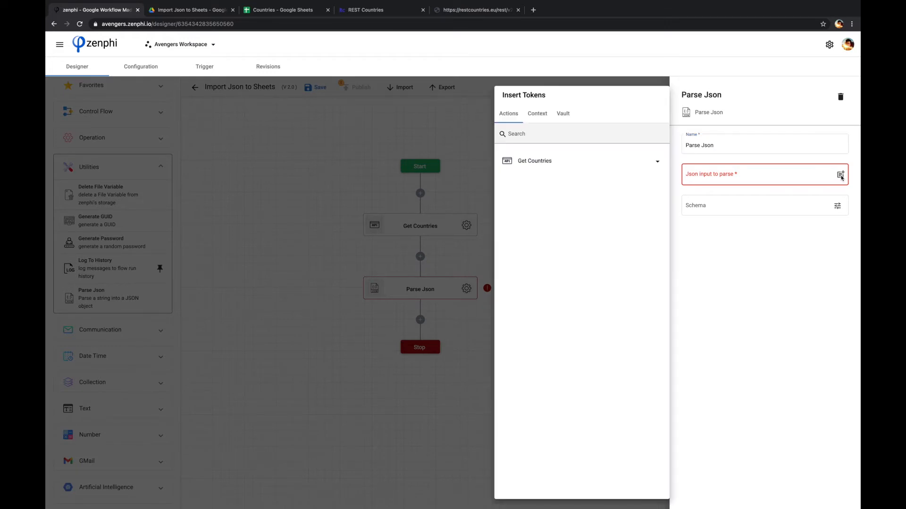
click(565, 163)
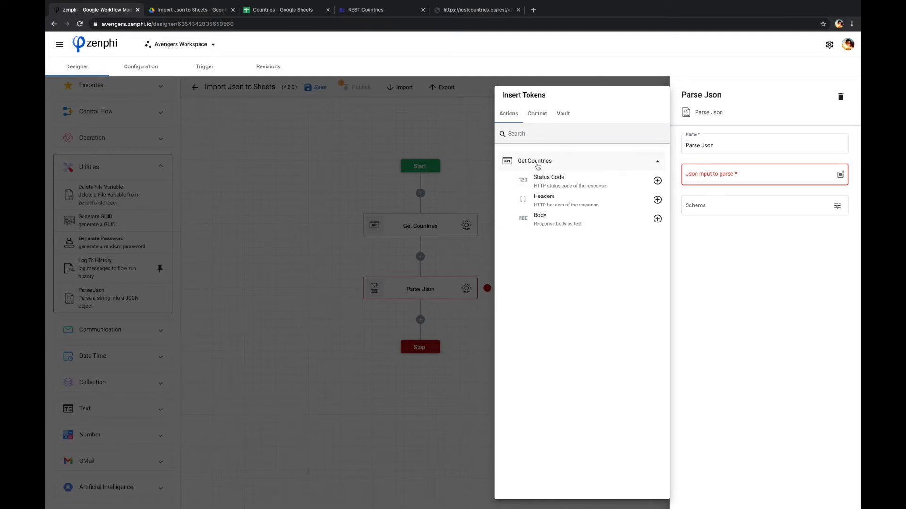
click(657, 219)
click(839, 227)
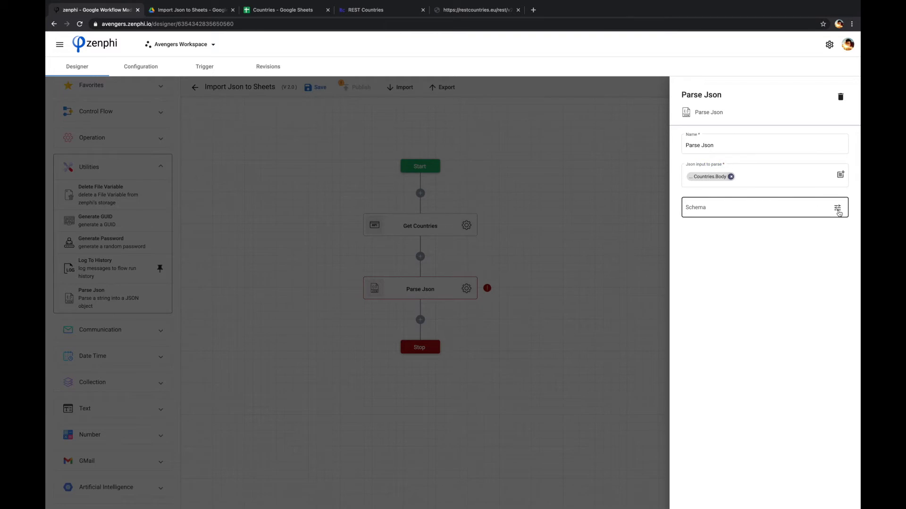
Step: Paste the full API response as the sample JSON payload in the schema editor and infer the schema from it
click(837, 210)
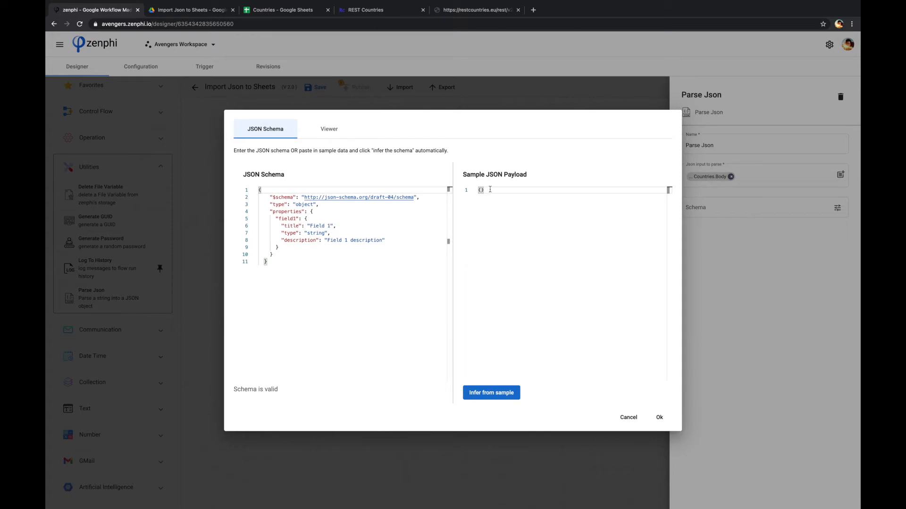
click(471, 191)
key(BackSpace)
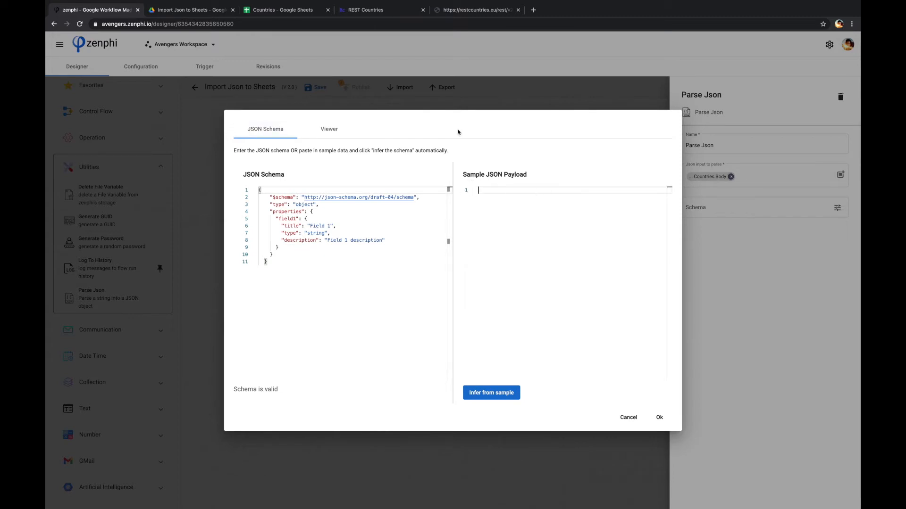
click(467, 12)
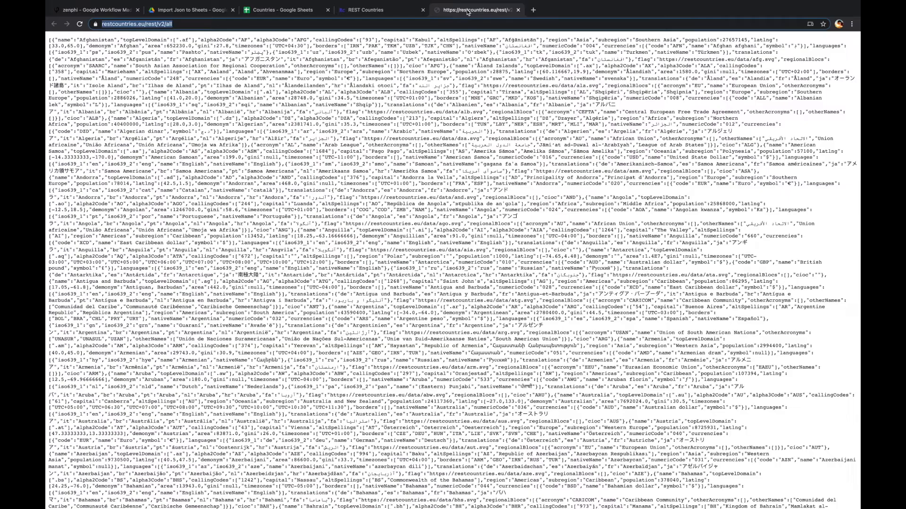
click(396, 131)
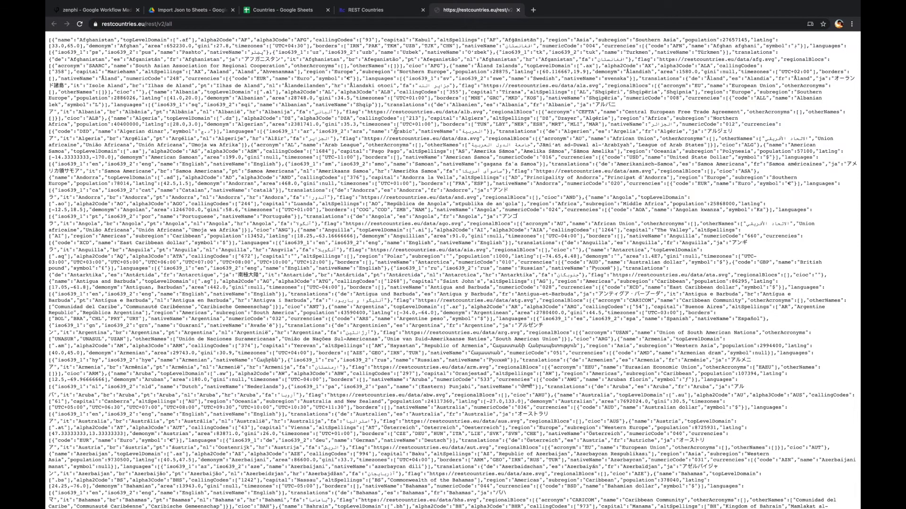
key(ctrl+a)
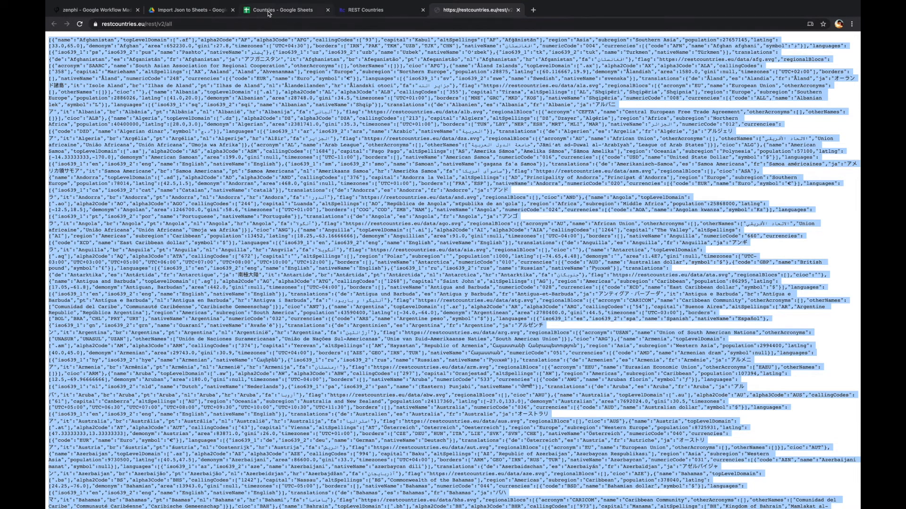
click(97, 10)
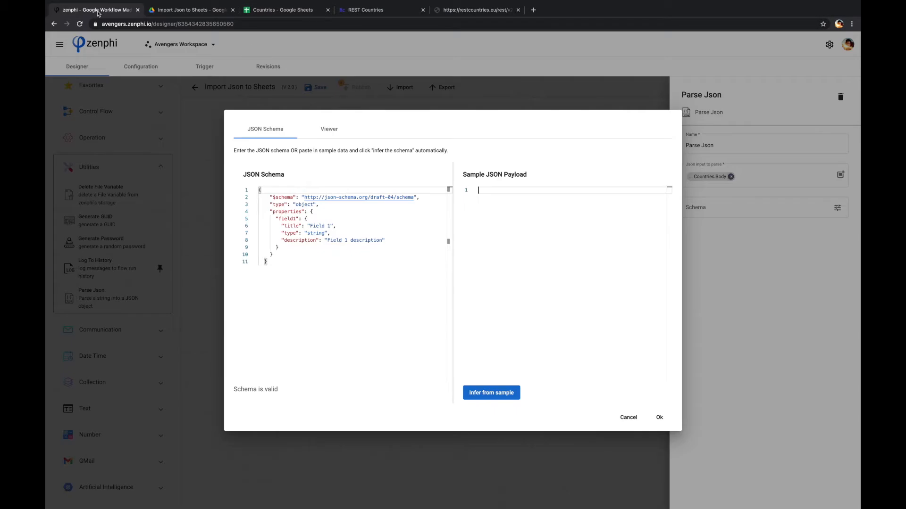
key(ctrl+v)
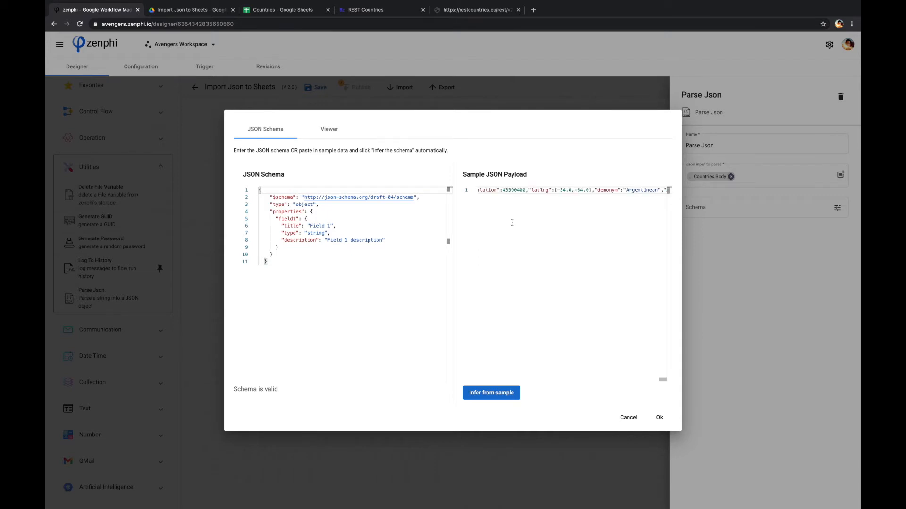
click(491, 397)
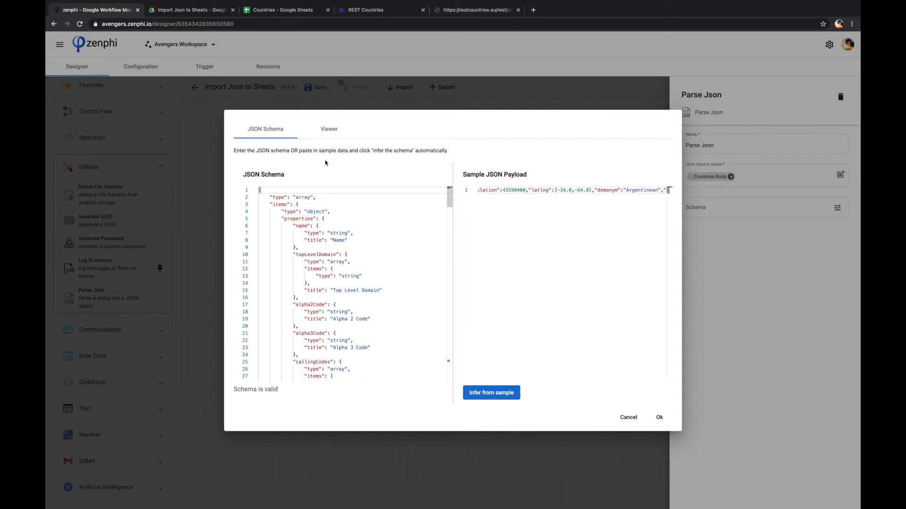
Step: Inspect the inferred schema fields in the Viewer, then confirm the schema dialog and close the settings
click(328, 129)
click(260, 148)
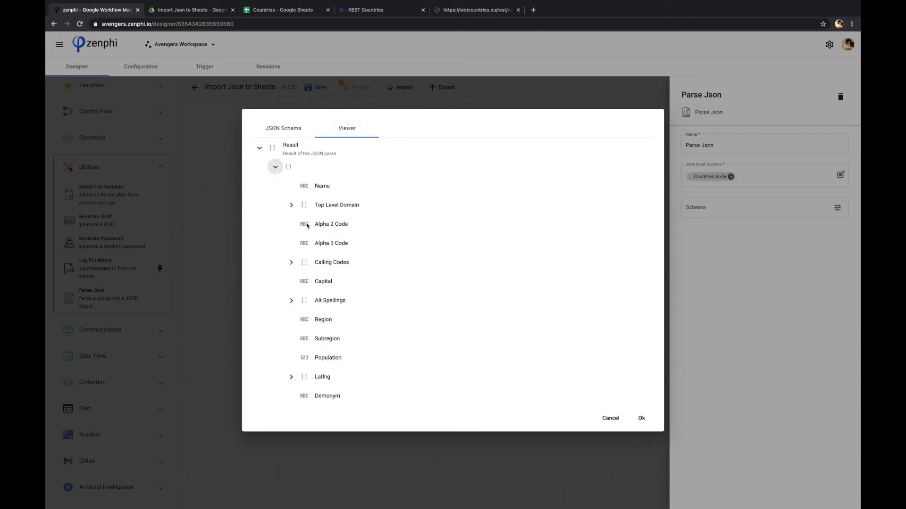
scroll(344, 245, down, 5)
scroll(372, 283, up, 5)
click(644, 424)
click(551, 367)
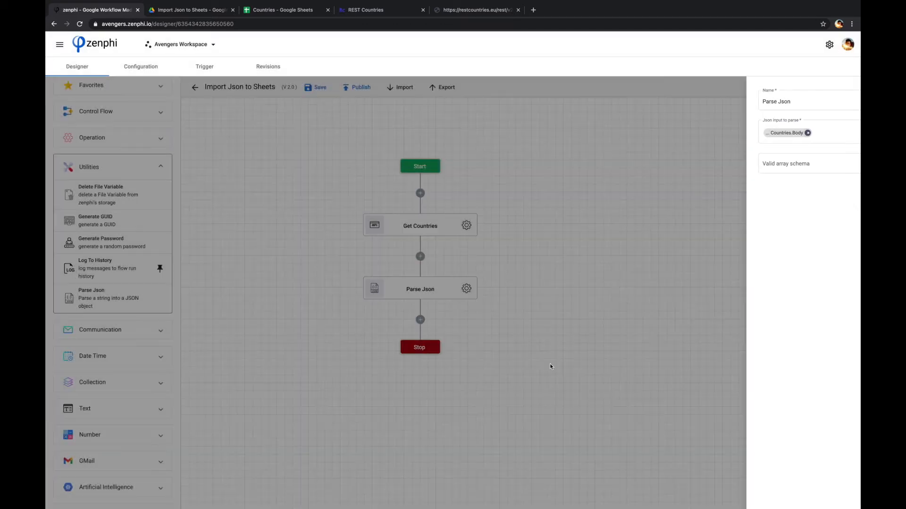
Step: Add a Foreach Item loop from Control Flow after the Parse Json action
scroll(151, 166, up, 2)
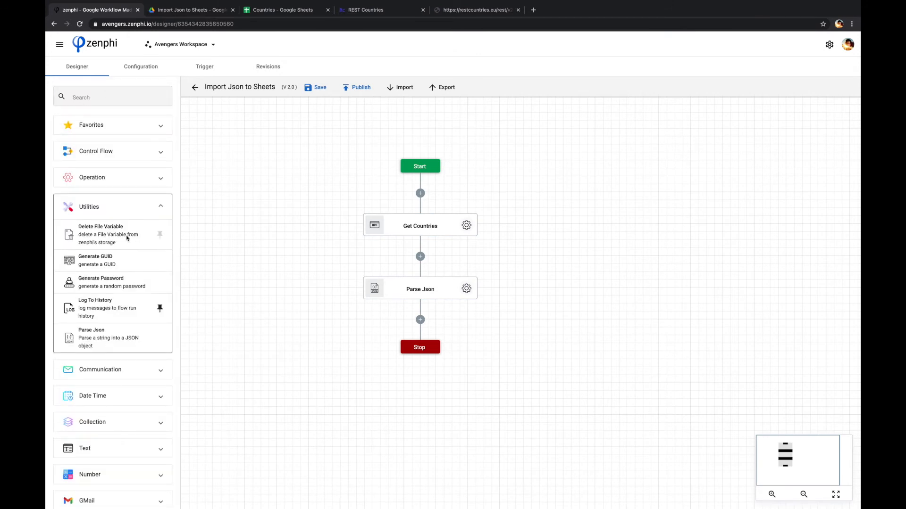
click(96, 151)
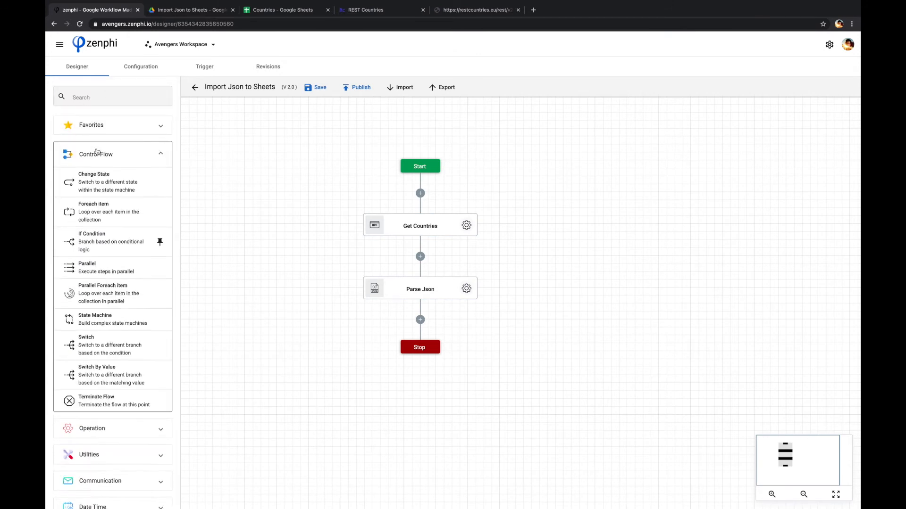
drag(107, 212, 423, 320)
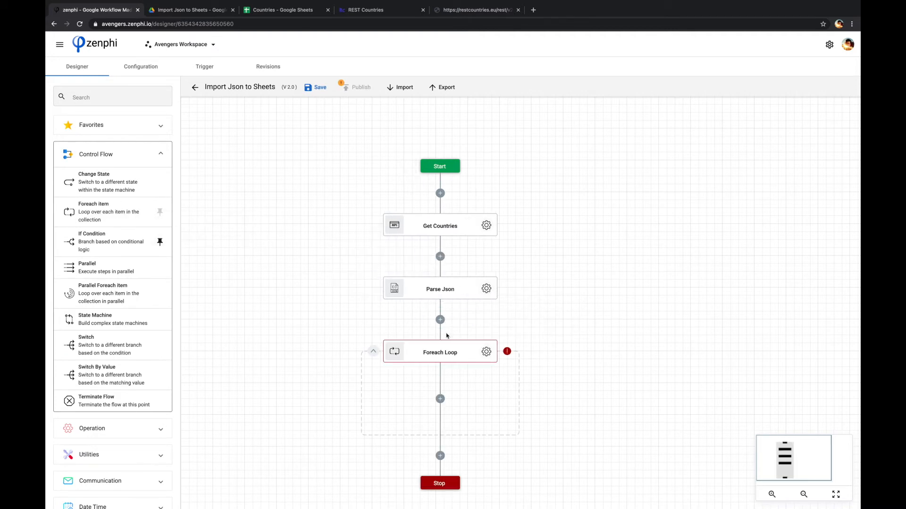
Step: Set the Foreach Loop's collection to the Result token of Parse Json
click(486, 352)
click(849, 174)
click(576, 161)
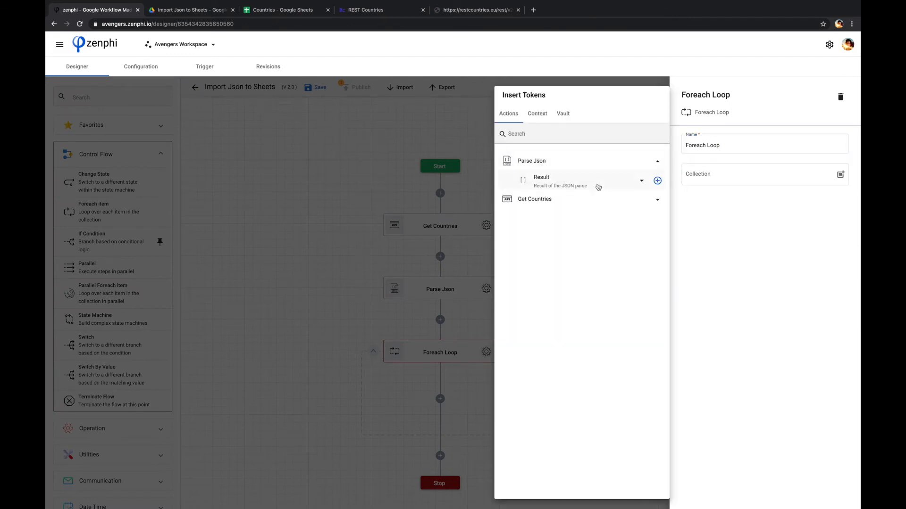
click(657, 180)
click(278, 242)
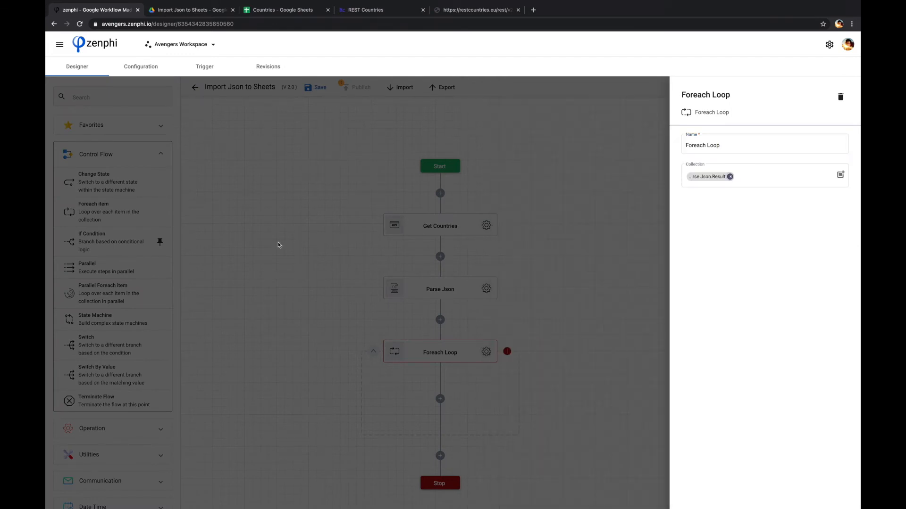
click(277, 187)
Step: Search for Add Row and place the append-a-row-to-sheet action inside the Foreach Loop
click(87, 96)
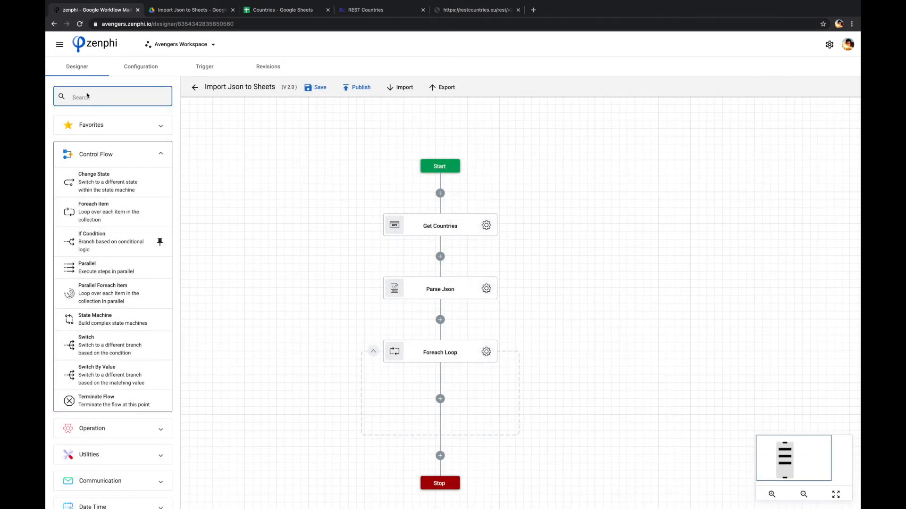
text(add r)
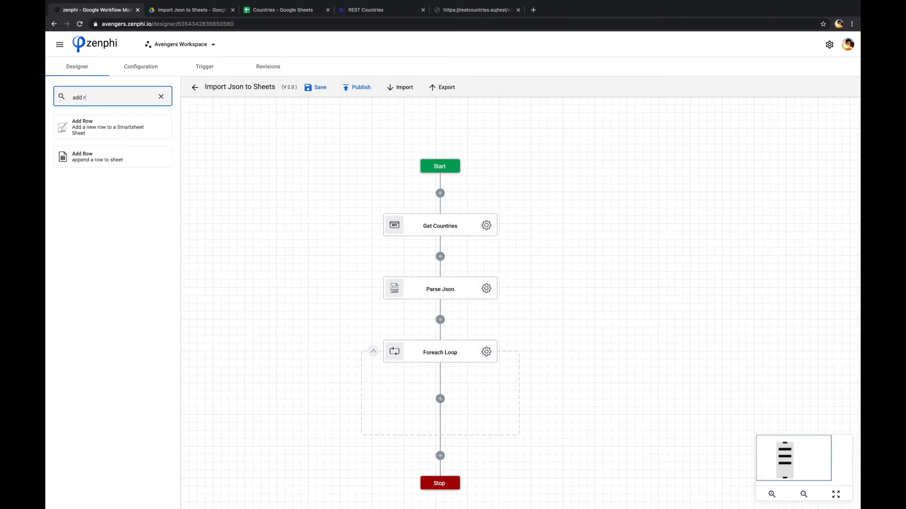
drag(79, 158, 443, 401)
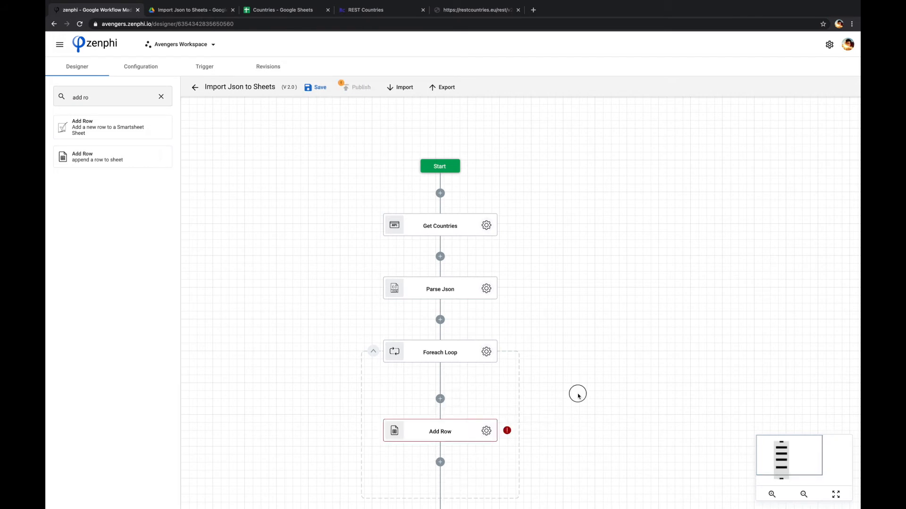
Step: Open the Add Row settings and choose the WW Google Drive connection
scroll(575, 257, down, 1)
scroll(575, 256, down, 5)
click(484, 291)
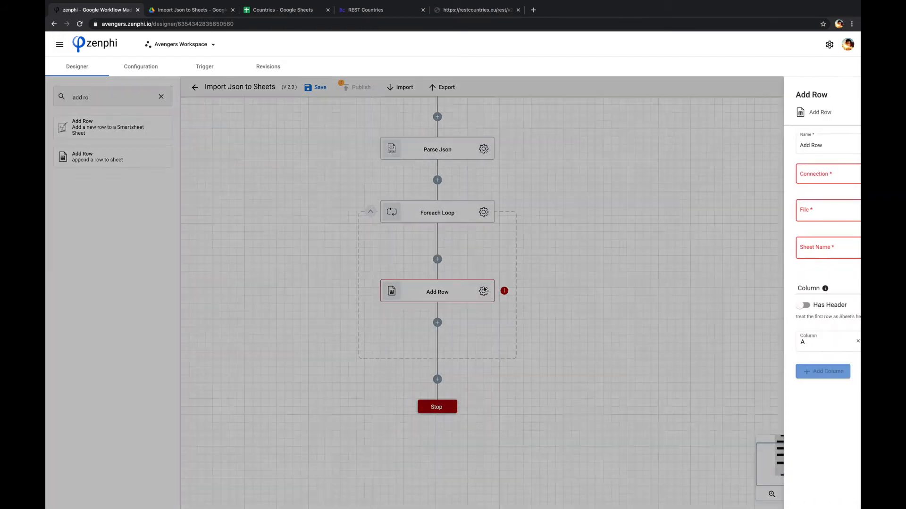
click(788, 180)
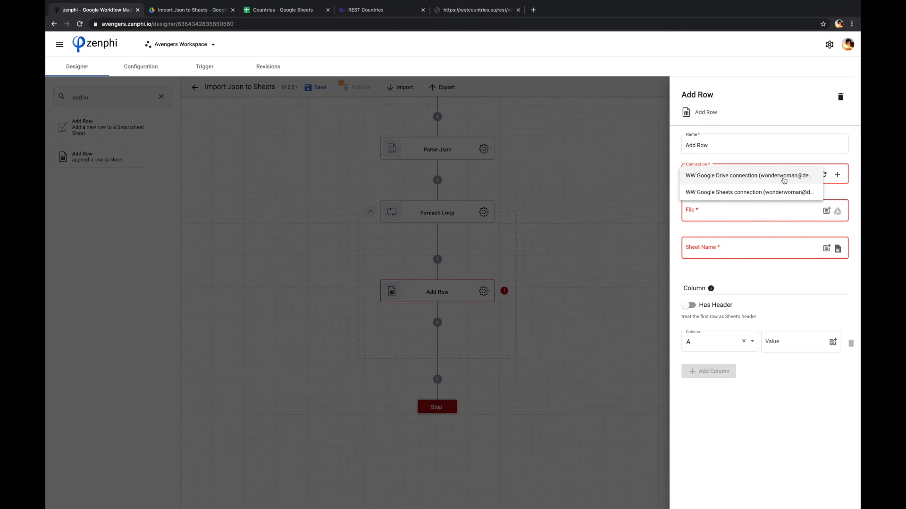
click(784, 178)
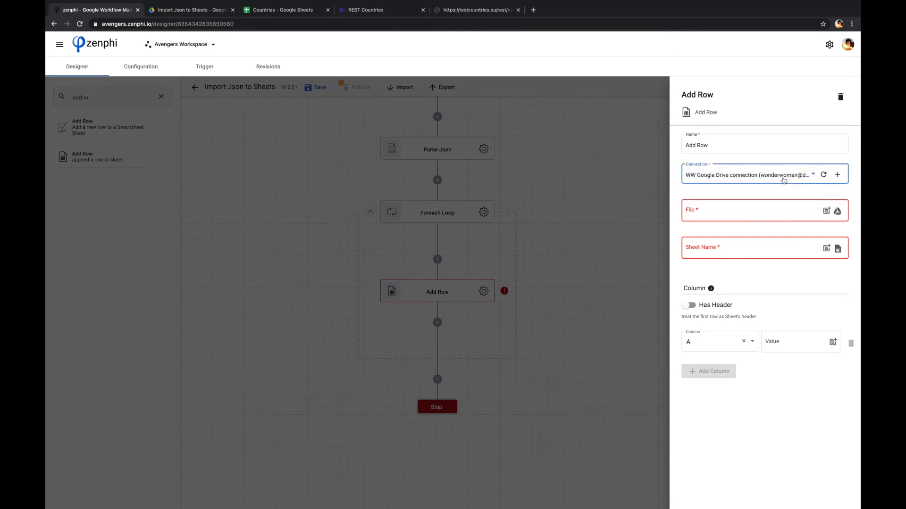
Step: Select the Countries spreadsheet from the Import Json to Sheets folder as the file
click(837, 211)
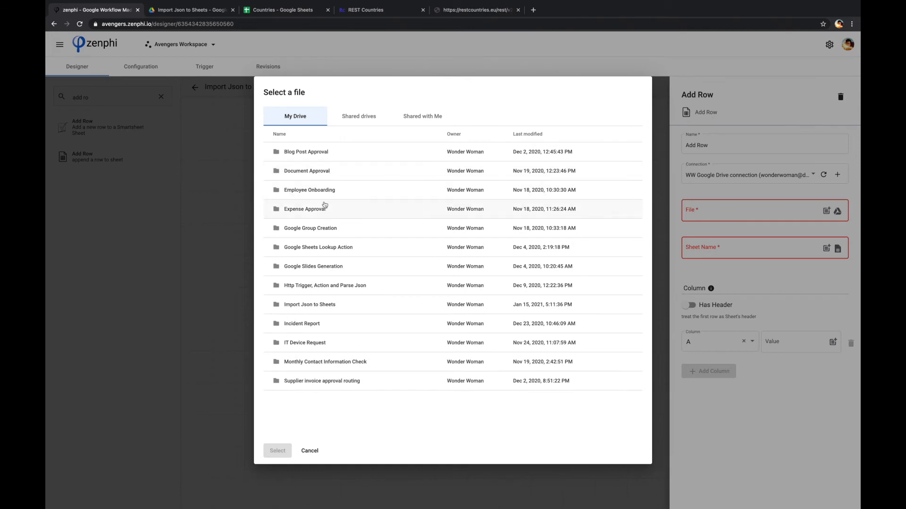
double_click(314, 304)
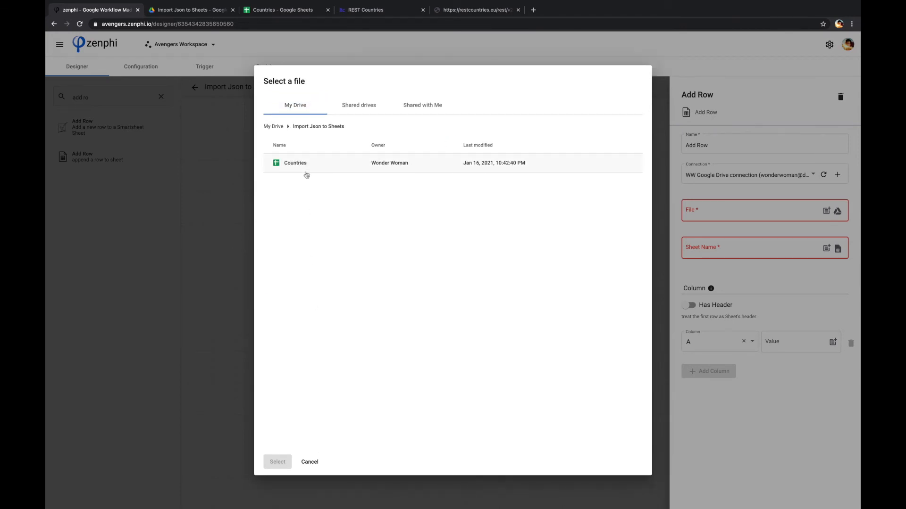
click(294, 167)
click(278, 462)
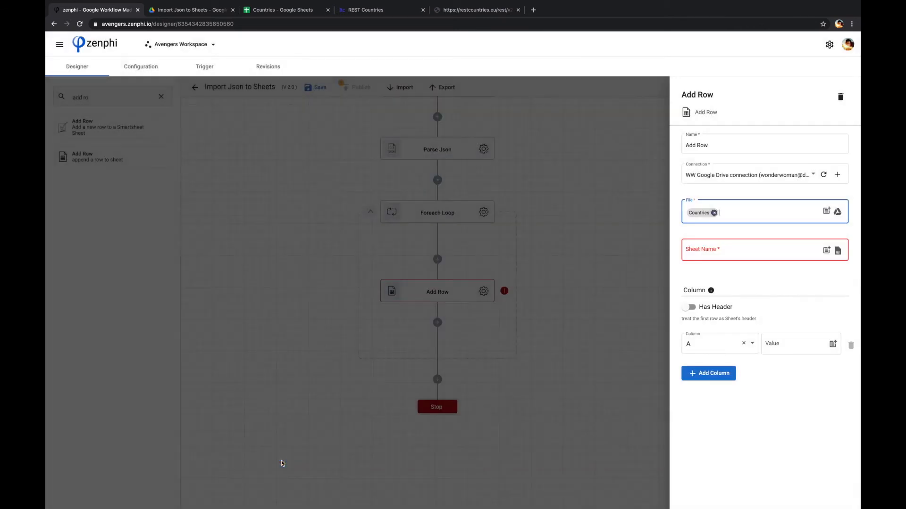
Step: Choose Sheet1 as the sheet name, enable Has Header, and load the sheet's columns
click(837, 250)
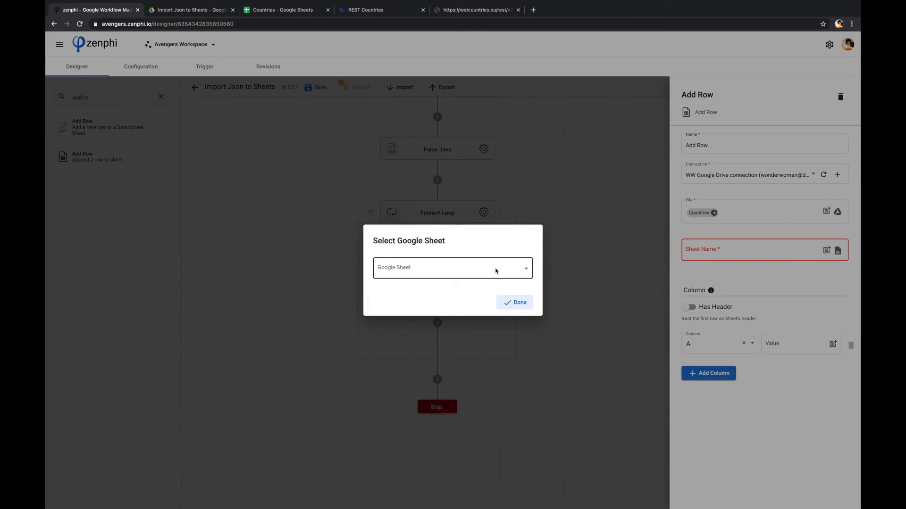
click(496, 271)
click(413, 295)
click(527, 309)
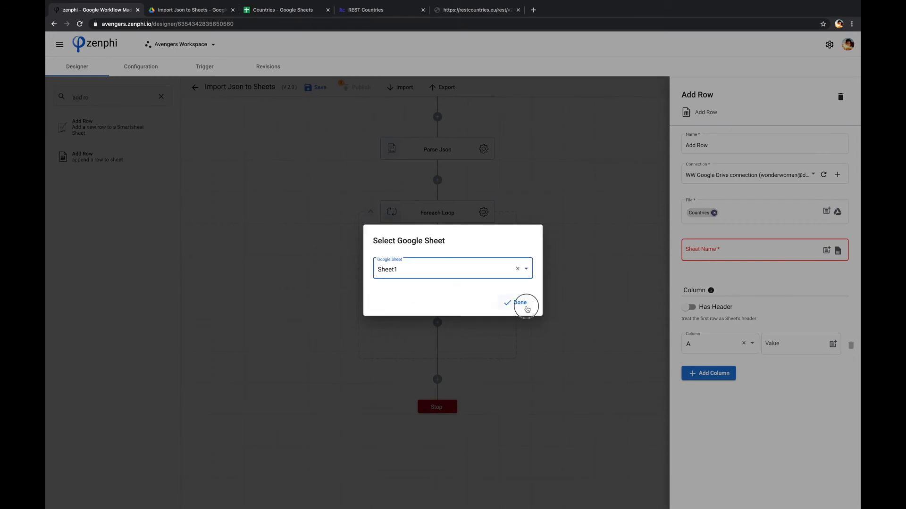
click(689, 307)
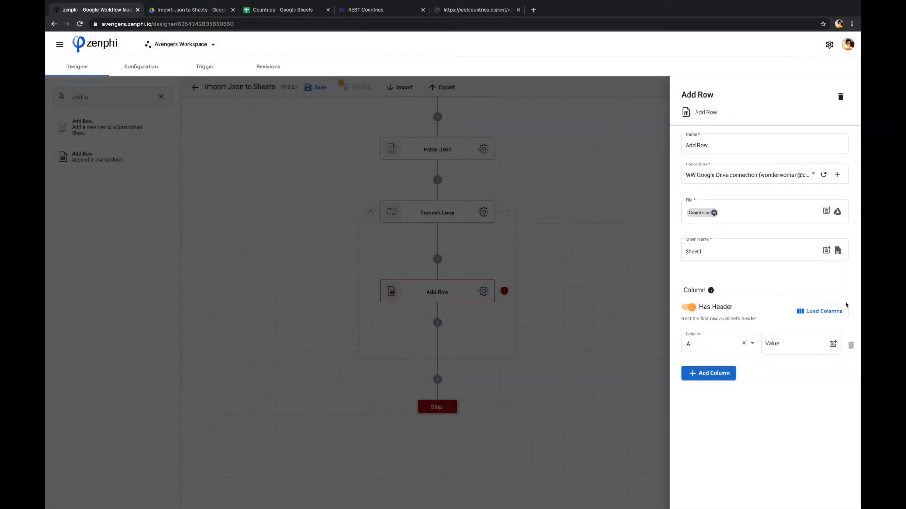
click(824, 311)
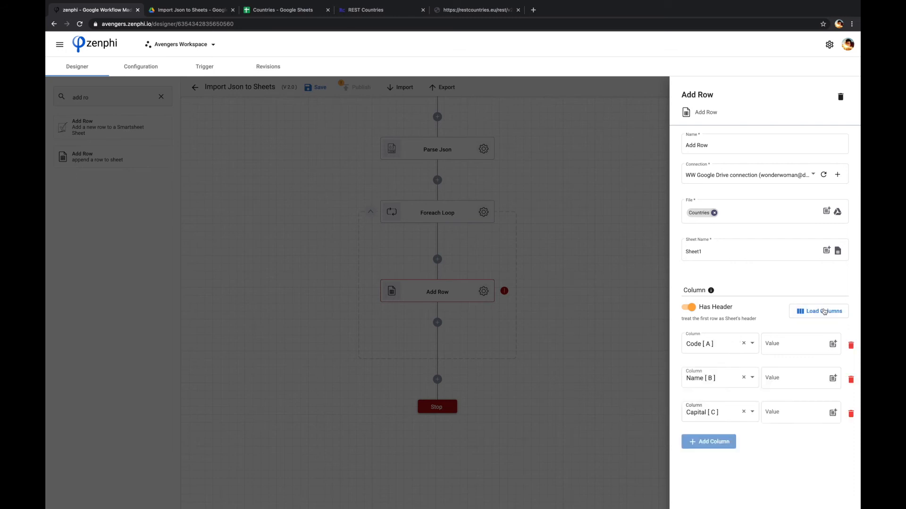
Step: Map the Code [A] column to the loop item's Alpha 3 Code token
click(832, 344)
click(555, 165)
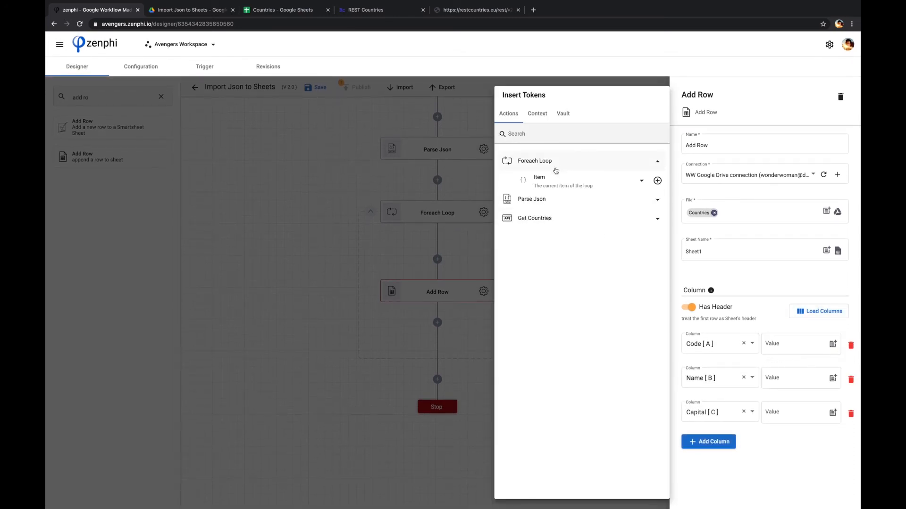
click(555, 182)
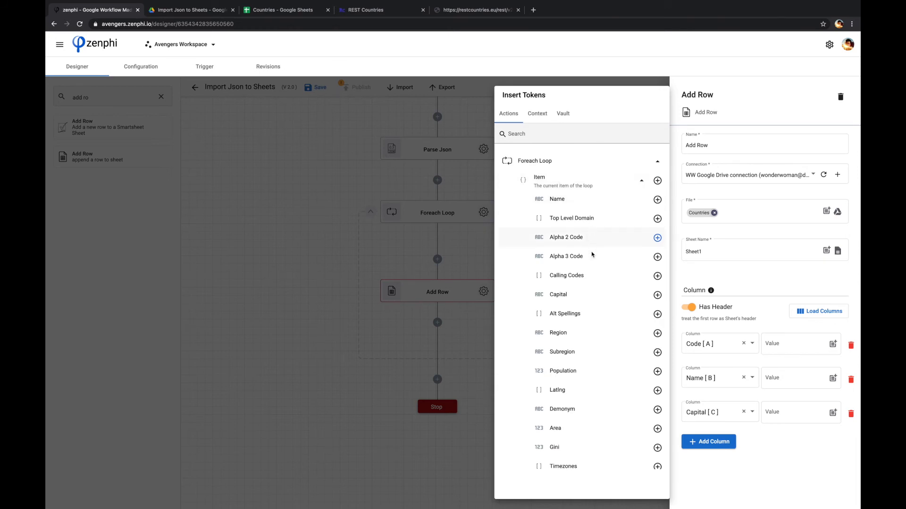
click(657, 258)
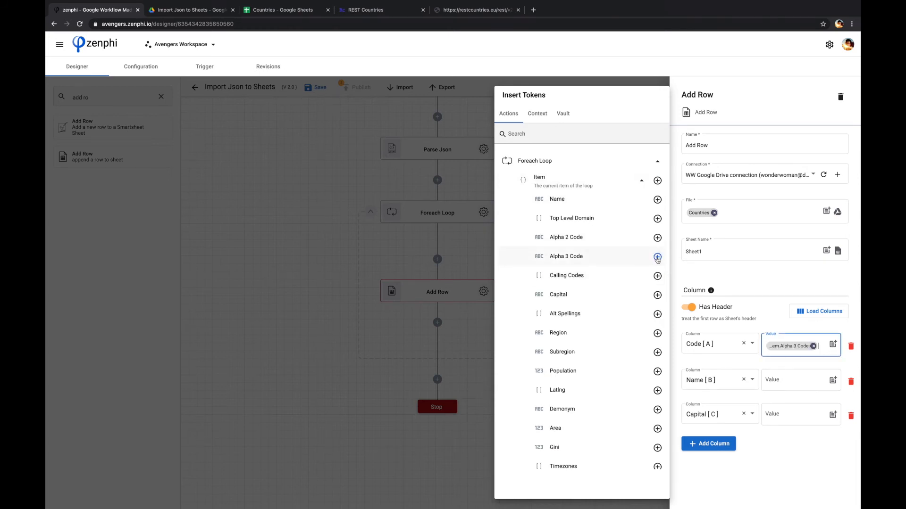
Step: Map the Name [B] column to the loop item's Name token
click(827, 384)
click(832, 381)
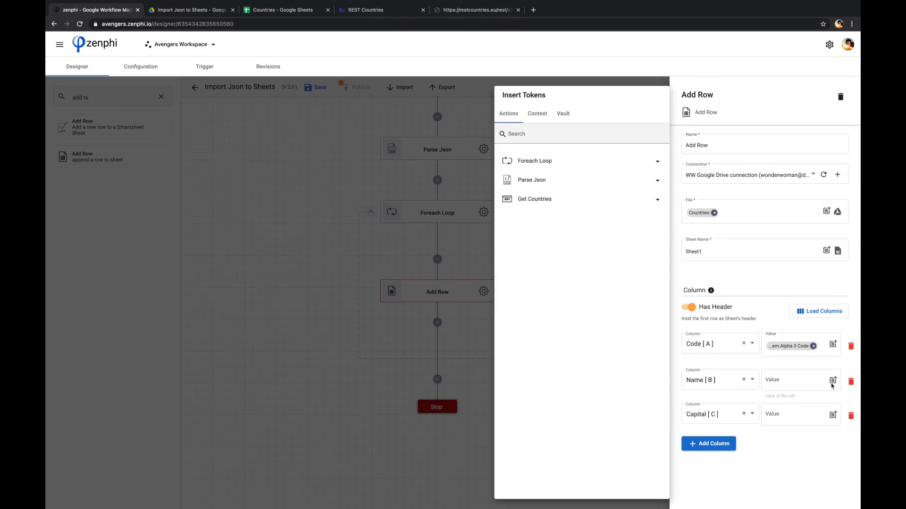
click(544, 163)
click(547, 182)
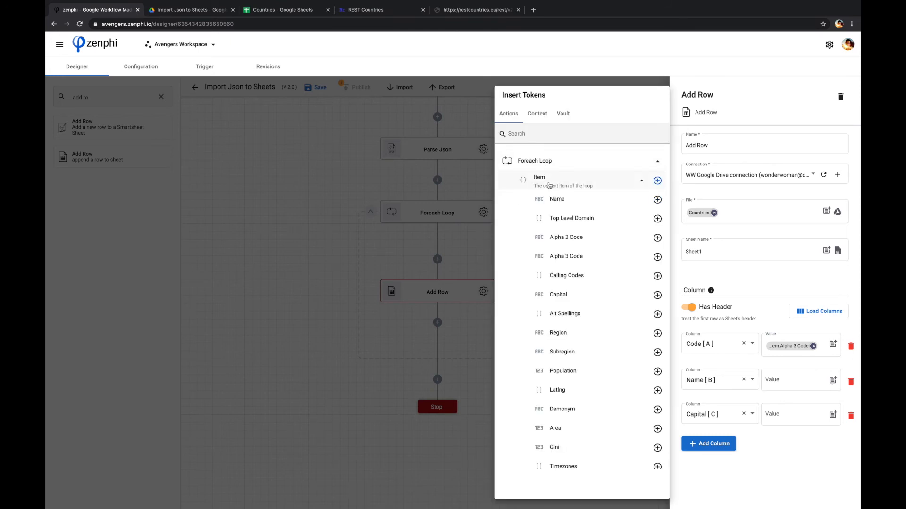
scroll(580, 290, down, 1)
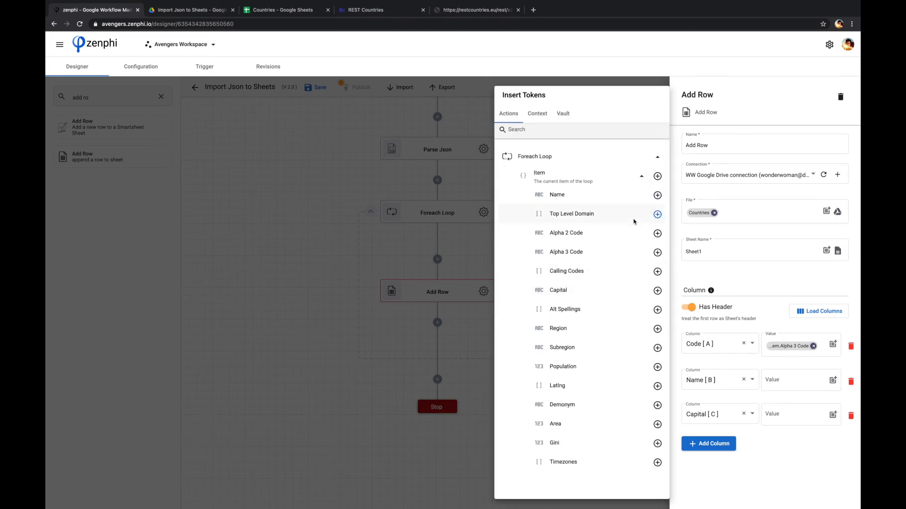
click(657, 195)
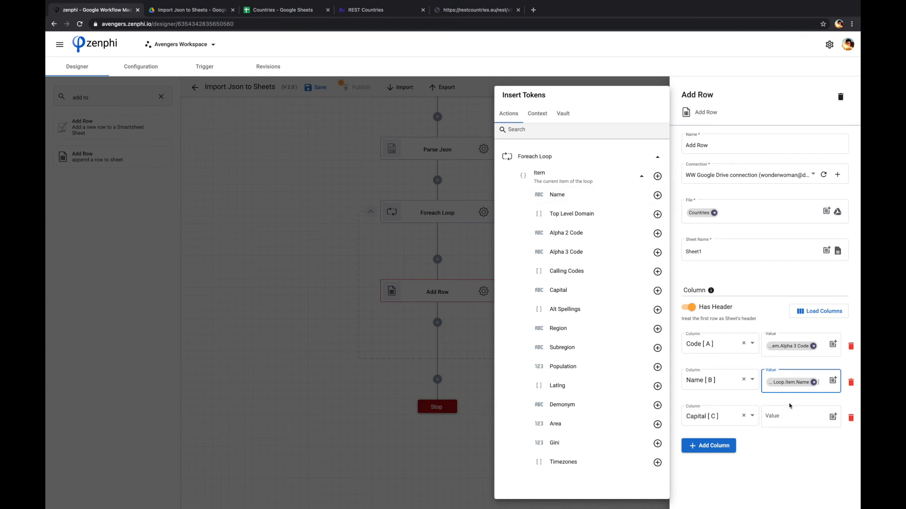
Step: Map the Capital [C] column to the loop item's Capital token and close the settings
click(794, 418)
click(834, 419)
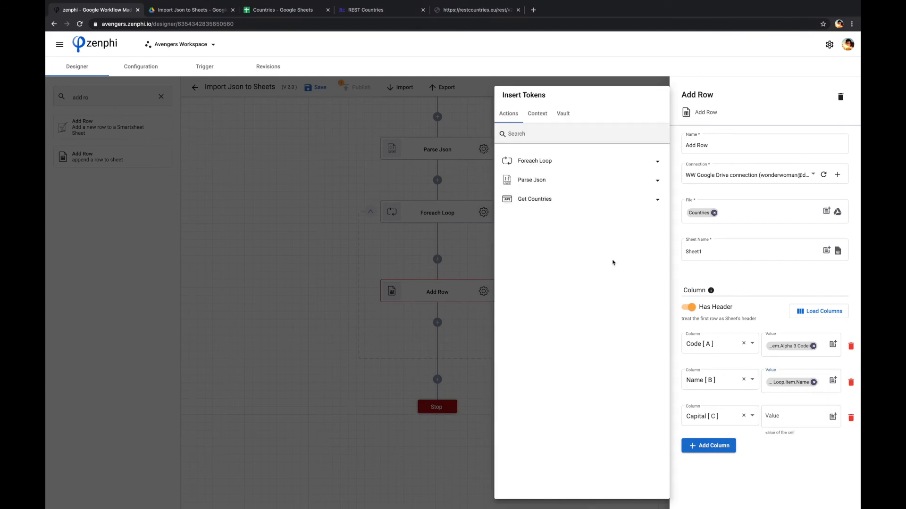
click(578, 166)
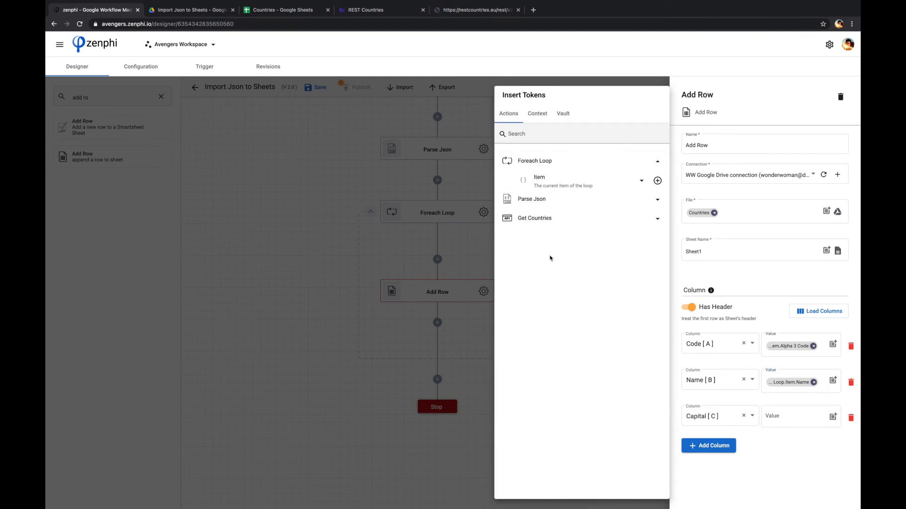
click(542, 178)
scroll(572, 299, down, 1)
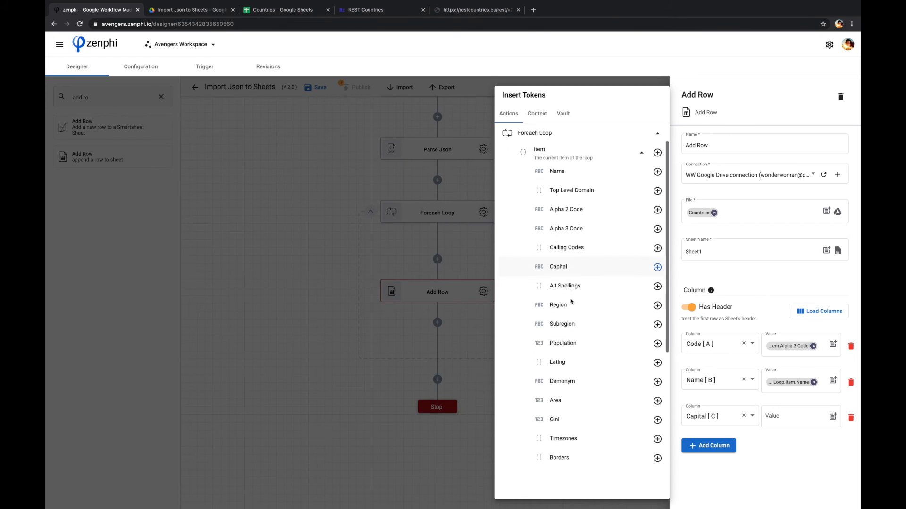
click(657, 268)
click(466, 380)
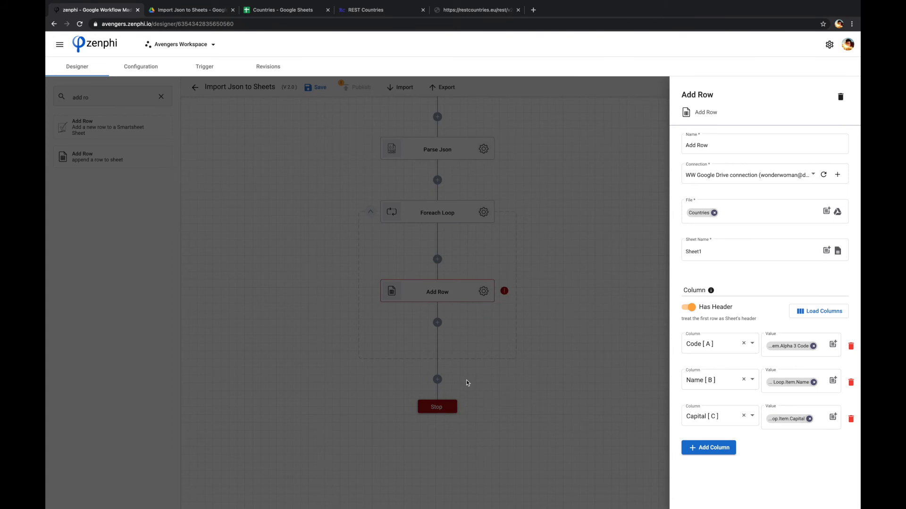
click(466, 380)
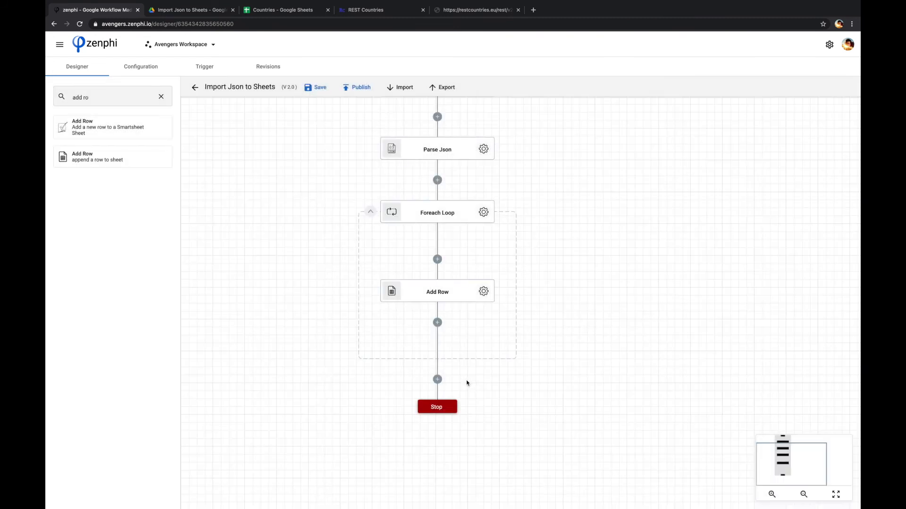
Step: Publish the flow, return to the flows list, and start Import Json to Sheets manually
drag(258, 243, 263, 290)
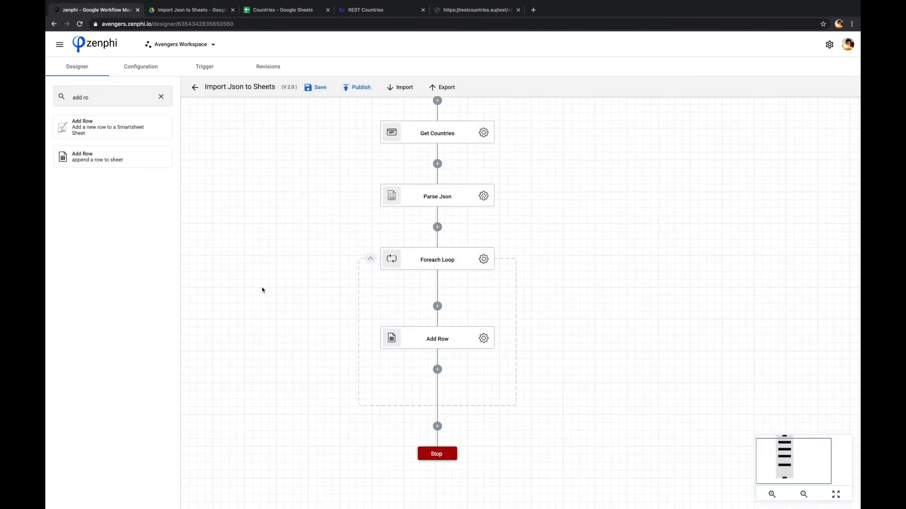
click(355, 89)
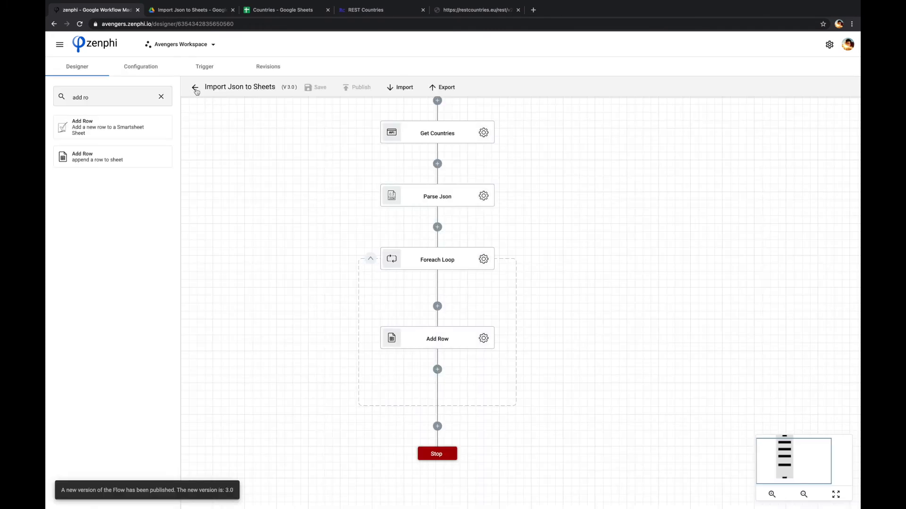
click(195, 88)
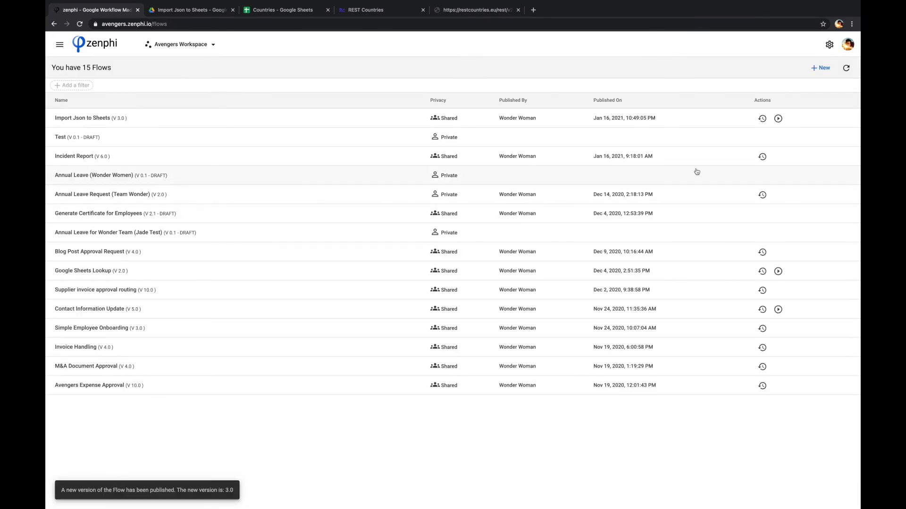
click(778, 119)
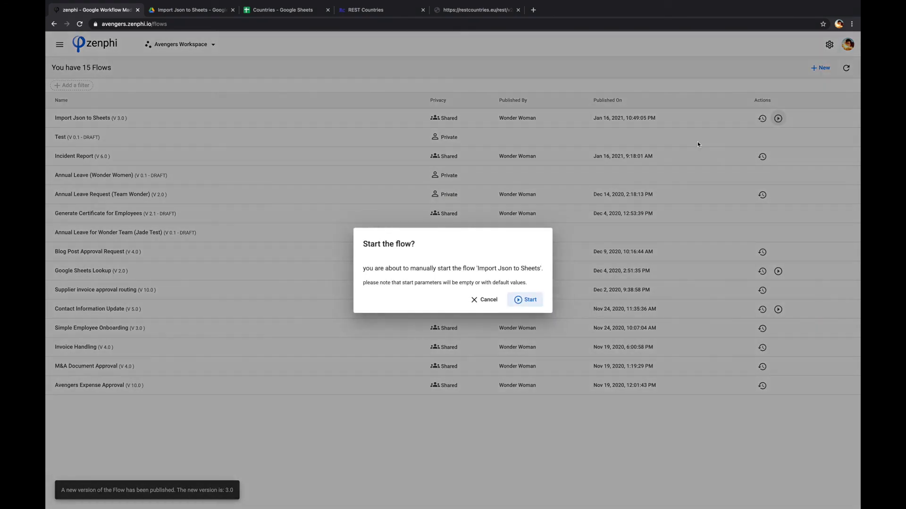
click(528, 301)
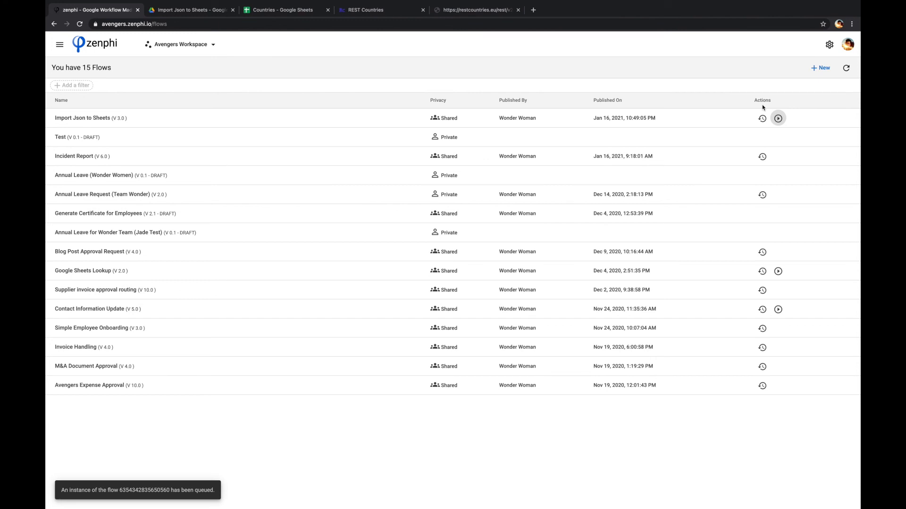
Step: Open the latest run's details, then switch to the Countries sheet to check the imported rows
click(763, 120)
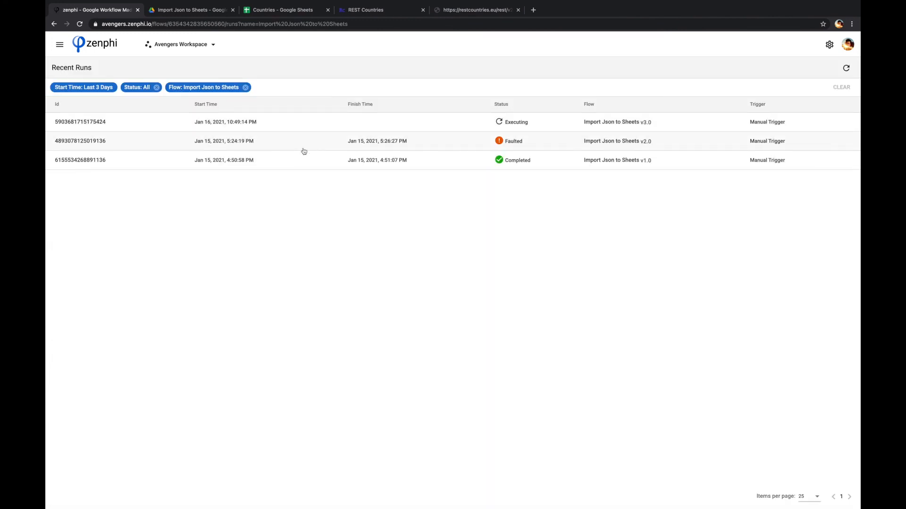
click(89, 124)
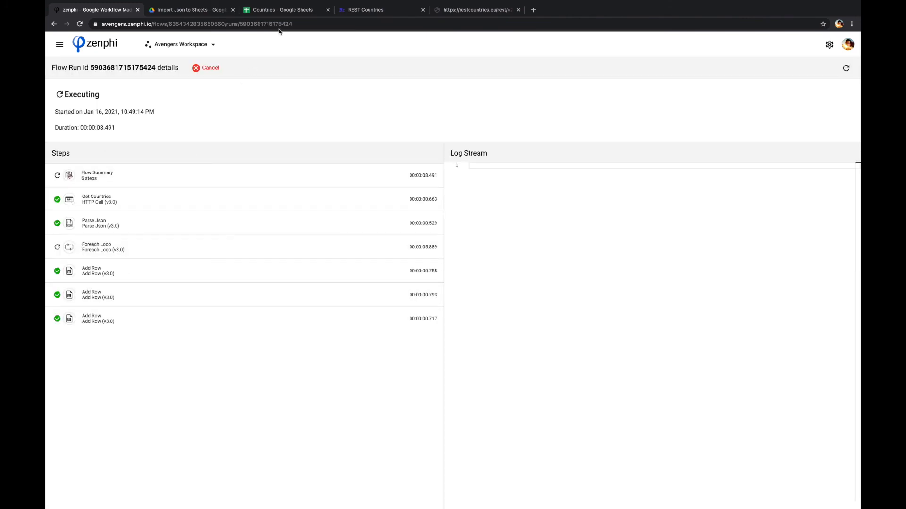
click(274, 11)
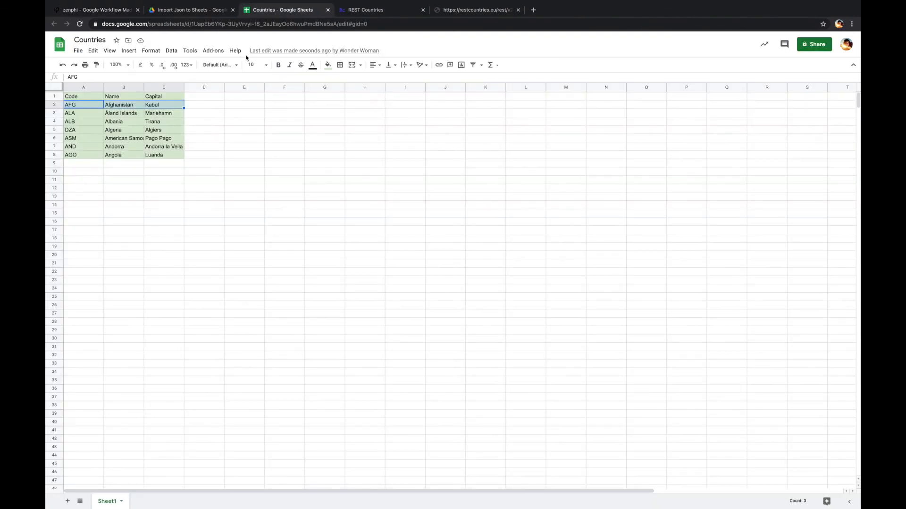